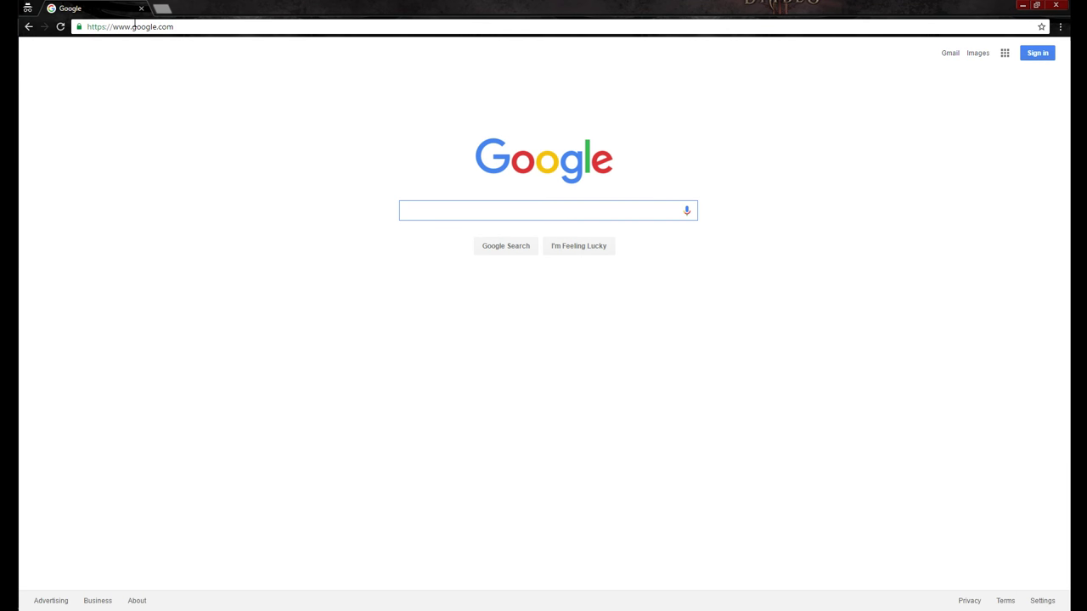
- Load the r/pathofdiablo thread on downloading and installing version 1.13 from its pasted URL
{"action": "left_click", "coordinate": [136, 26]}
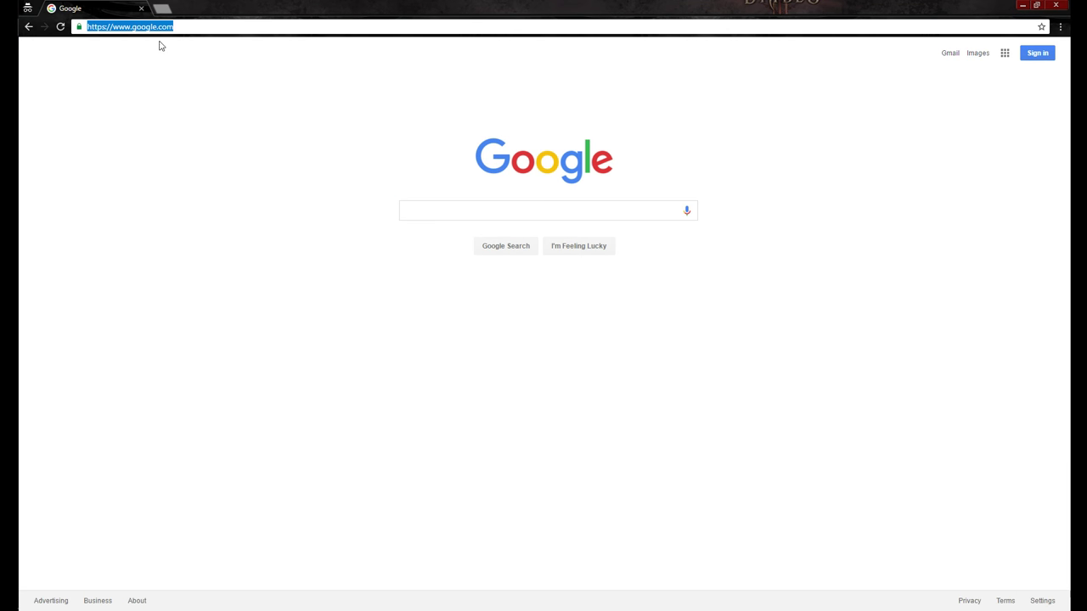
{"action": "type", "text": "https://www.reddit.com/r/pathofdiablo/comments/4b48oz/how_to_download_and_install_version_113/d160fdh/"}
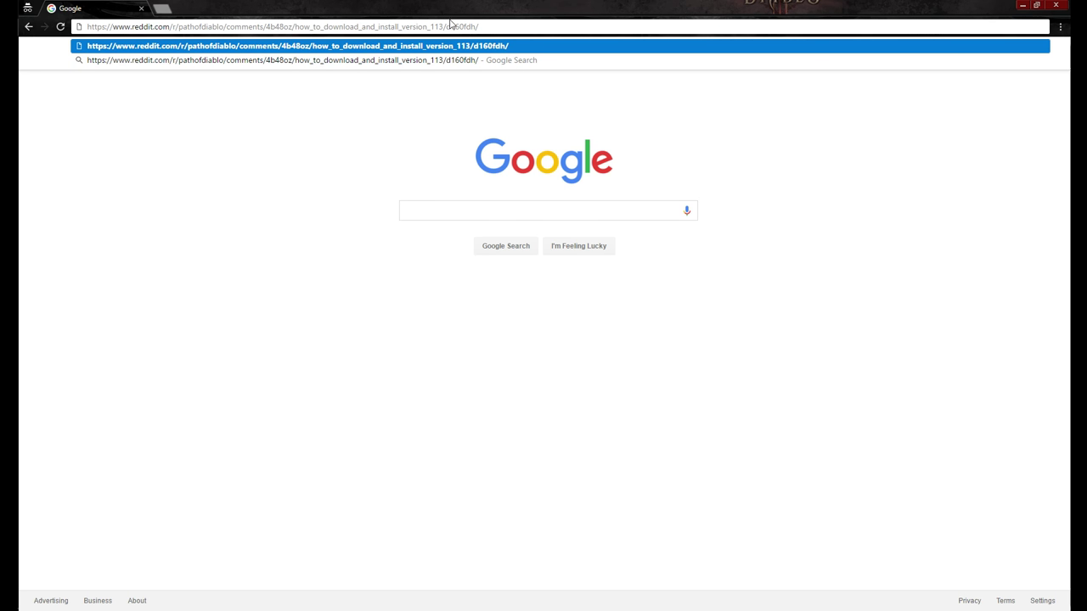
{"action": "key", "text": "Return"}
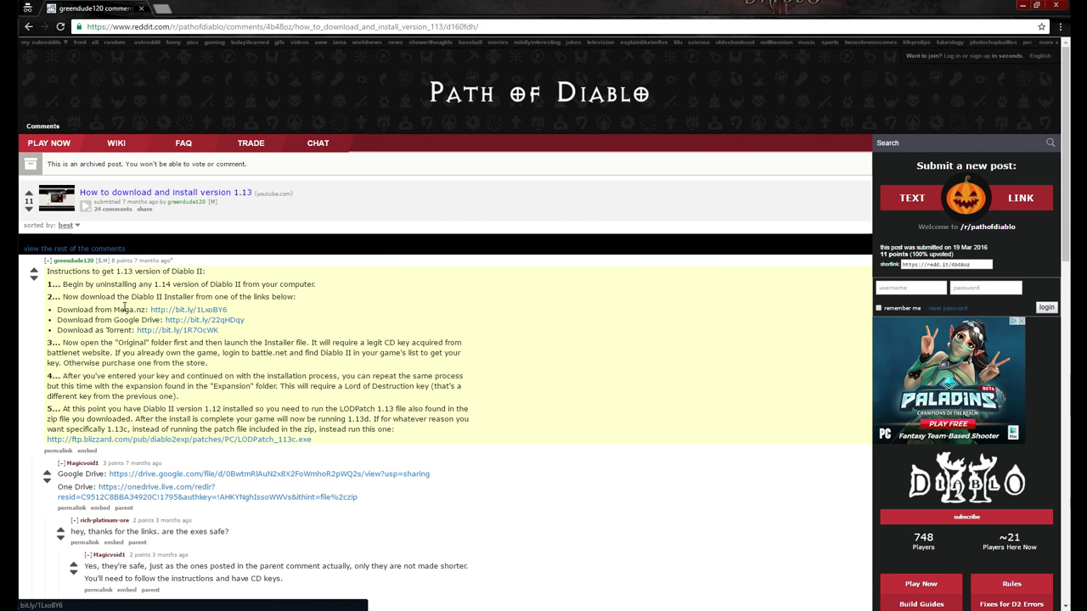
- Follow the Mega.nz link past the bitly warning to DiabloII_113c_Installer.zip, then paste get.median-xl.com
{"action": "left_click", "coordinate": [197, 312]}
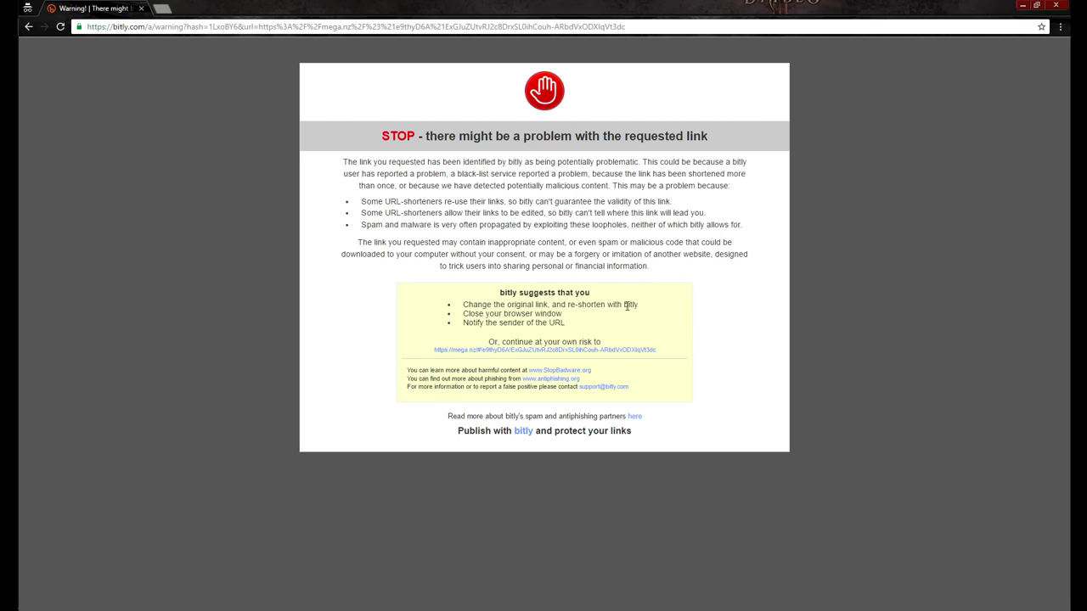
{"action": "left_click", "coordinate": [548, 351]}
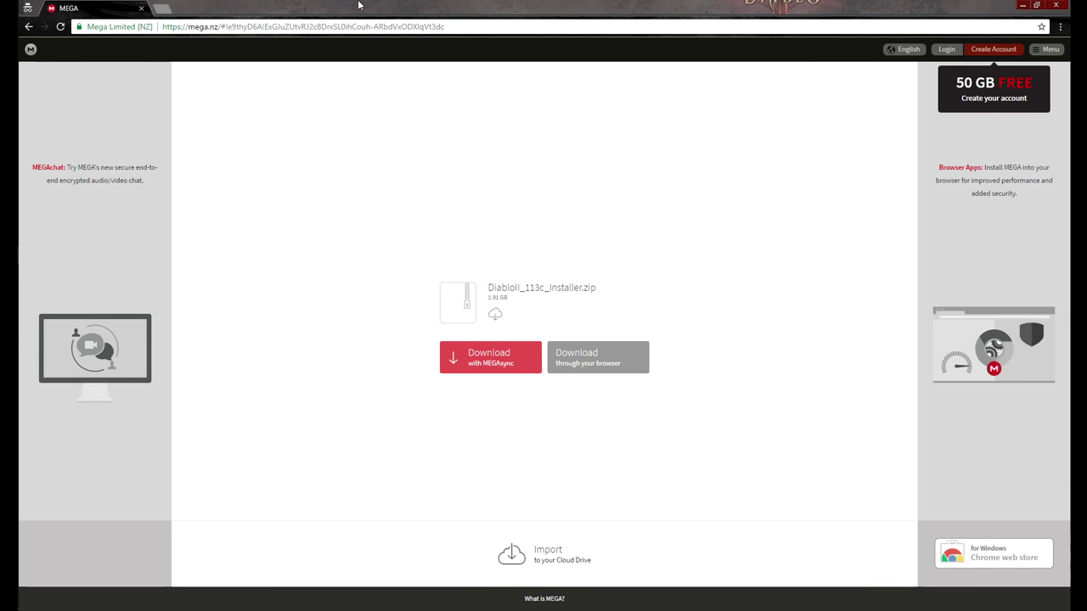
{"action": "left_click", "coordinate": [382, 26]}
{"action": "type", "text": "https://get.median-xl.com/"}
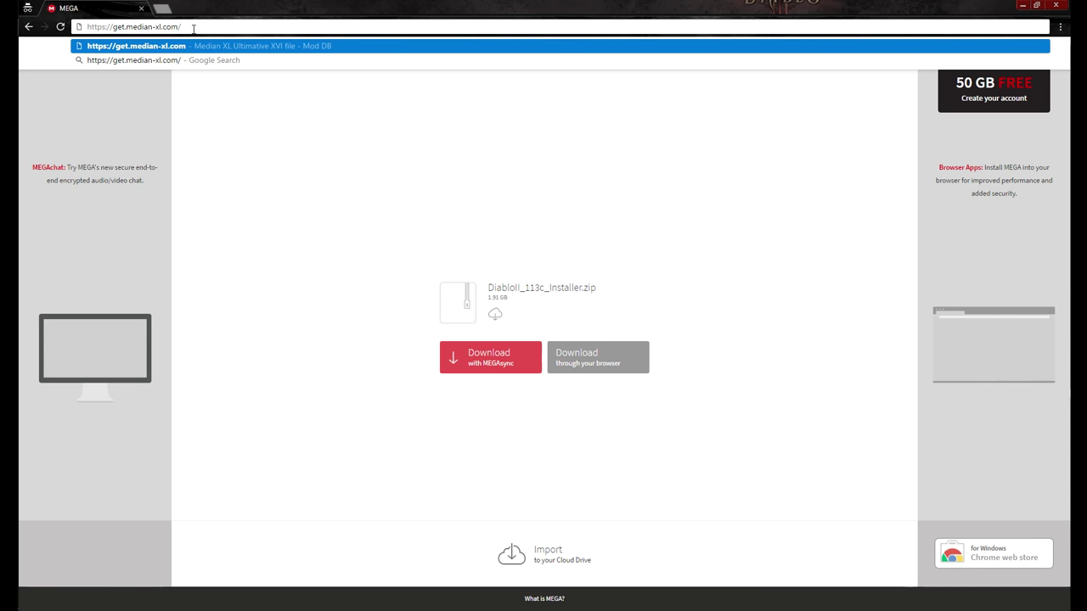
- Load get.median-xl.com and look over the ModDB page for ultimative_xvi.1.zip (291.58mb)
{"action": "key", "text": "Return"}
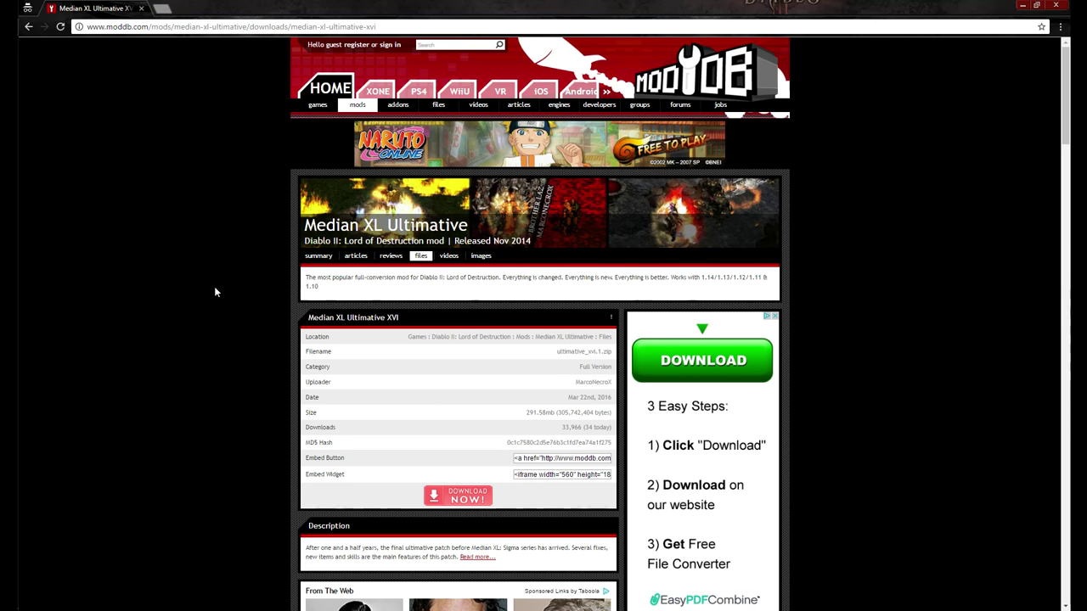
{"action": "scroll", "coordinate": [188, 292], "scroll_direction": "down", "scroll_amount": 1}
{"action": "scroll", "coordinate": [188, 292], "scroll_direction": "up", "scroll_amount": 1}
{"action": "scroll", "coordinate": [280, 370], "scroll_direction": "down", "scroll_amount": 1}
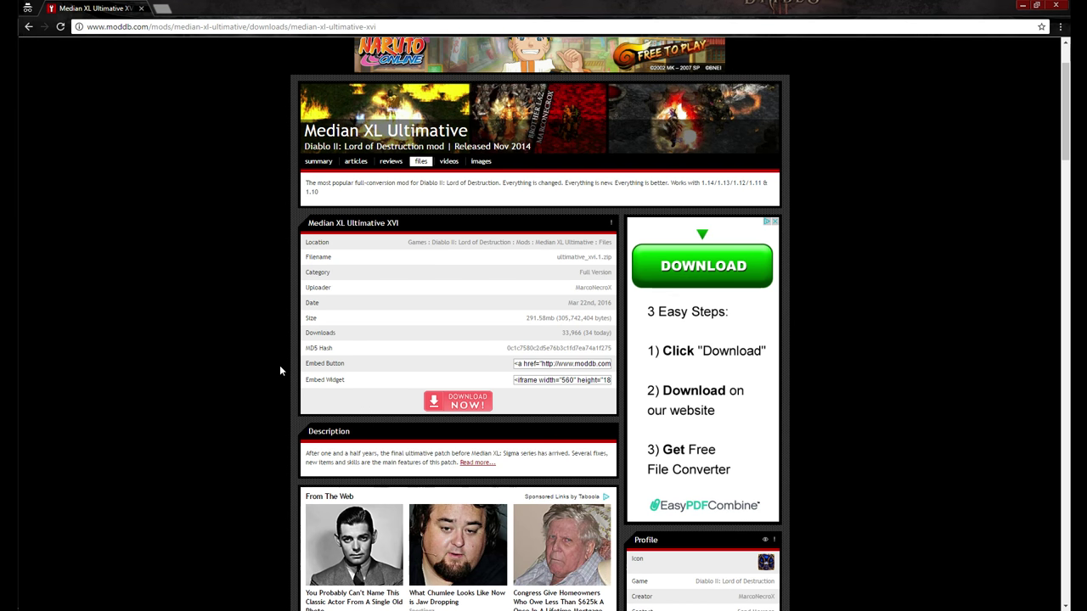
{"action": "scroll", "coordinate": [293, 306], "scroll_direction": "up", "scroll_amount": 1}
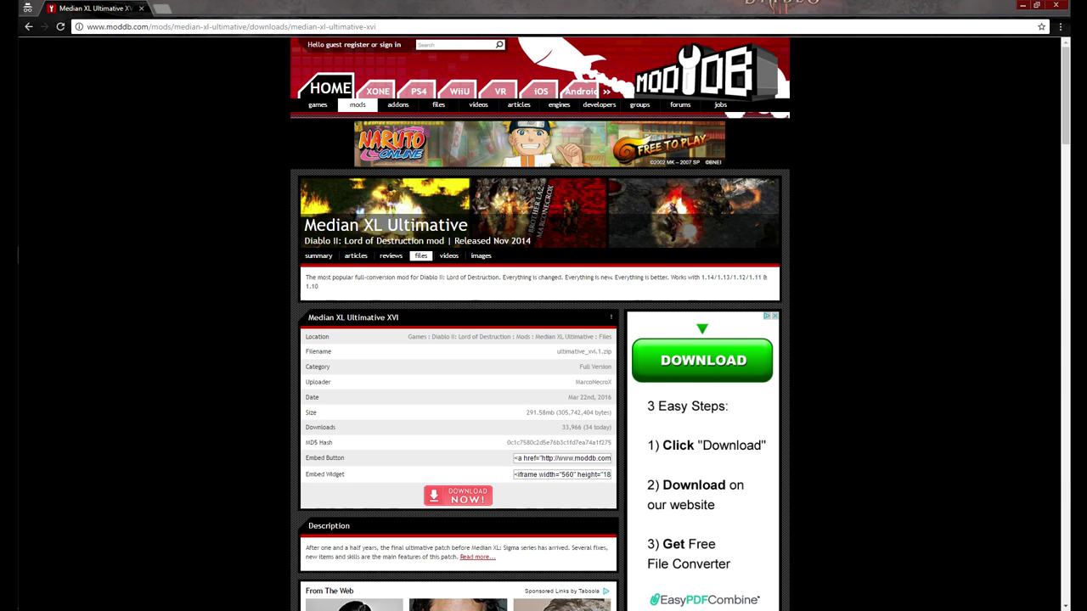
- Load the Visual C++ 2005 SP1 Redistributable (x86) download page, then minimize Chrome
{"action": "left_click", "coordinate": [275, 27]}
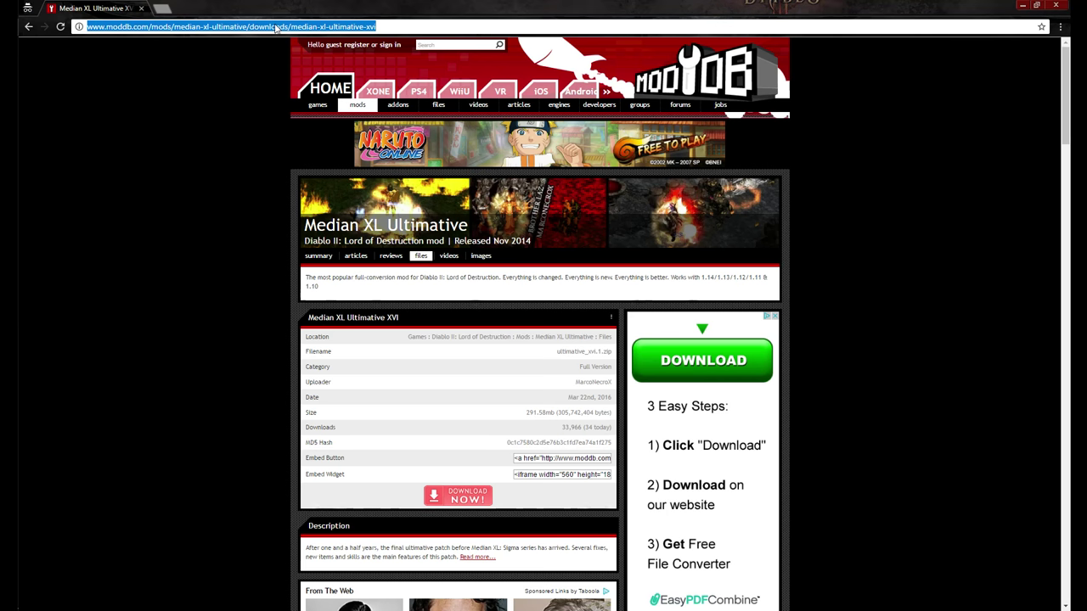
{"action": "type", "text": "https://www.microsoft.com/en-us/download/details.aspx?id=5638"}
{"action": "key", "text": "Return"}
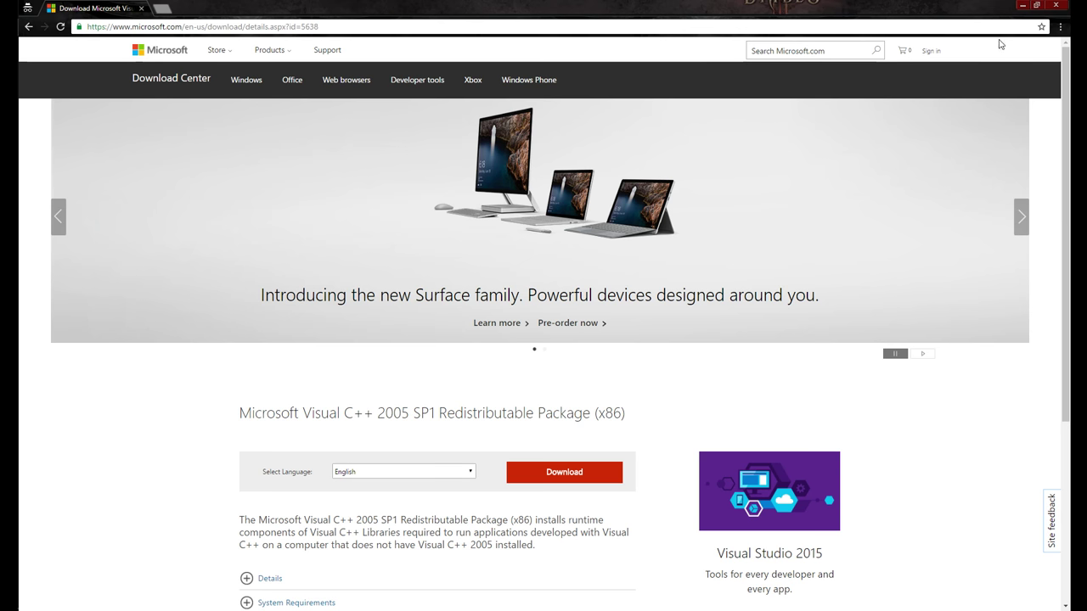
{"action": "left_click", "coordinate": [1018, 9]}
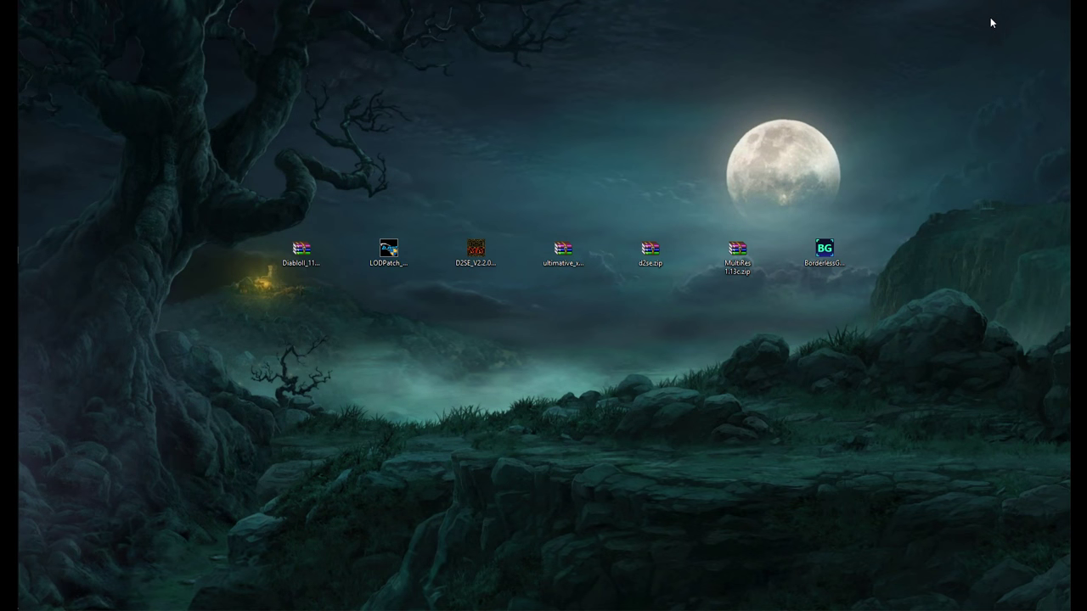
- Open DiabloII_113c_Installer.zip from the desktop in WinRAR and shift its window up-left
{"action": "left_click", "coordinate": [305, 248]}
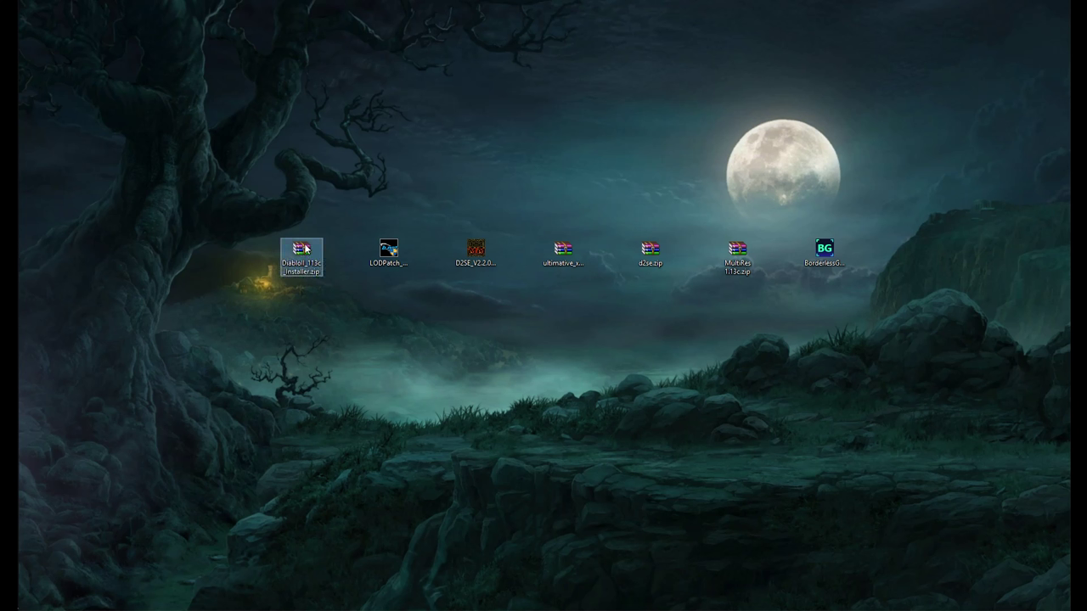
{"action": "left_click", "coordinate": [580, 253]}
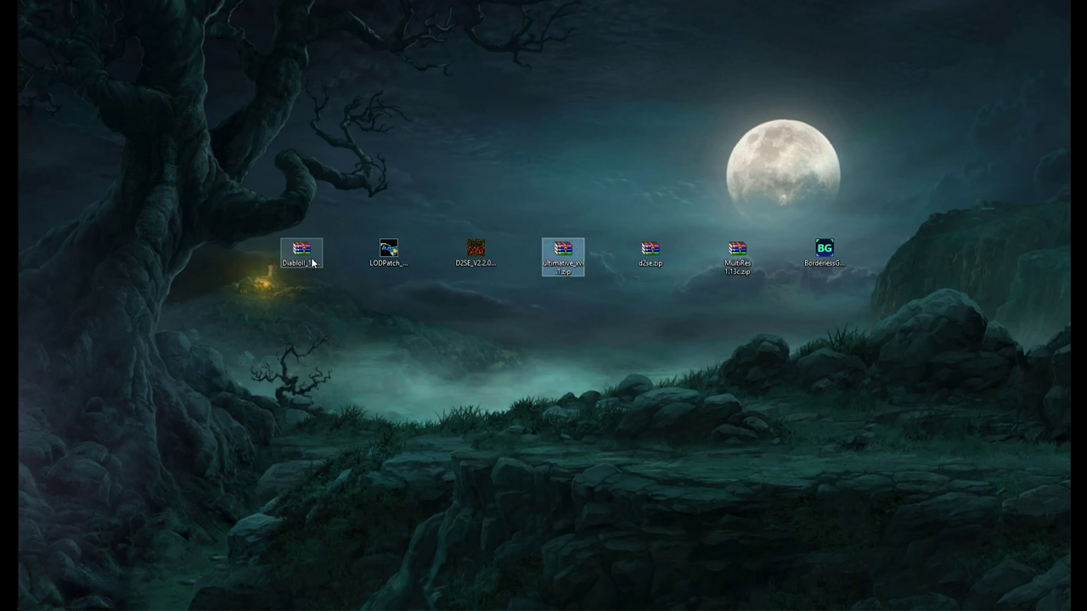
{"action": "left_click", "coordinate": [345, 262]}
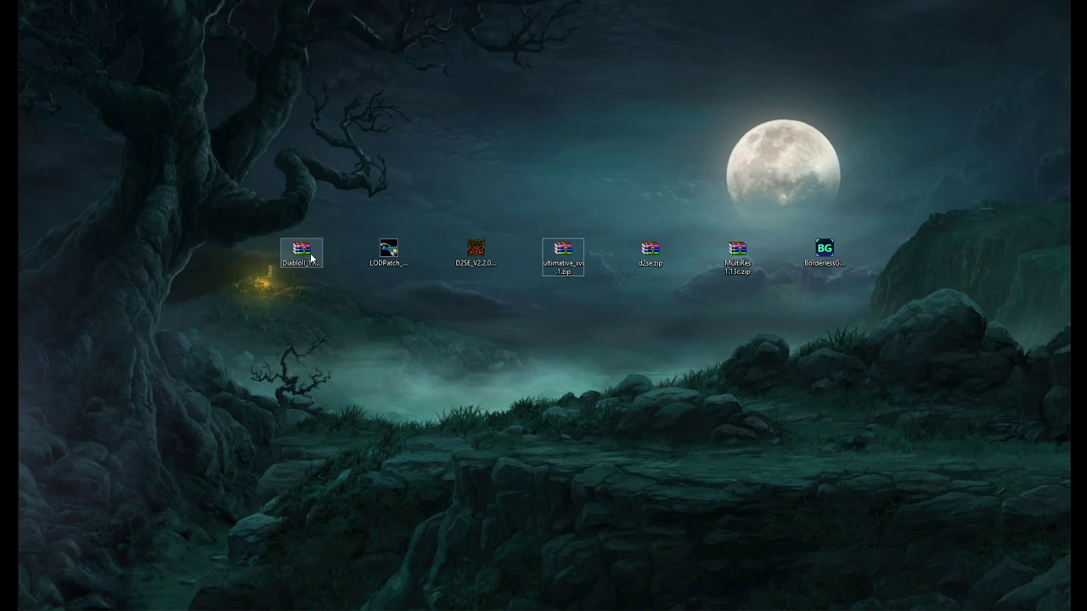
{"action": "double_click", "coordinate": [311, 257]}
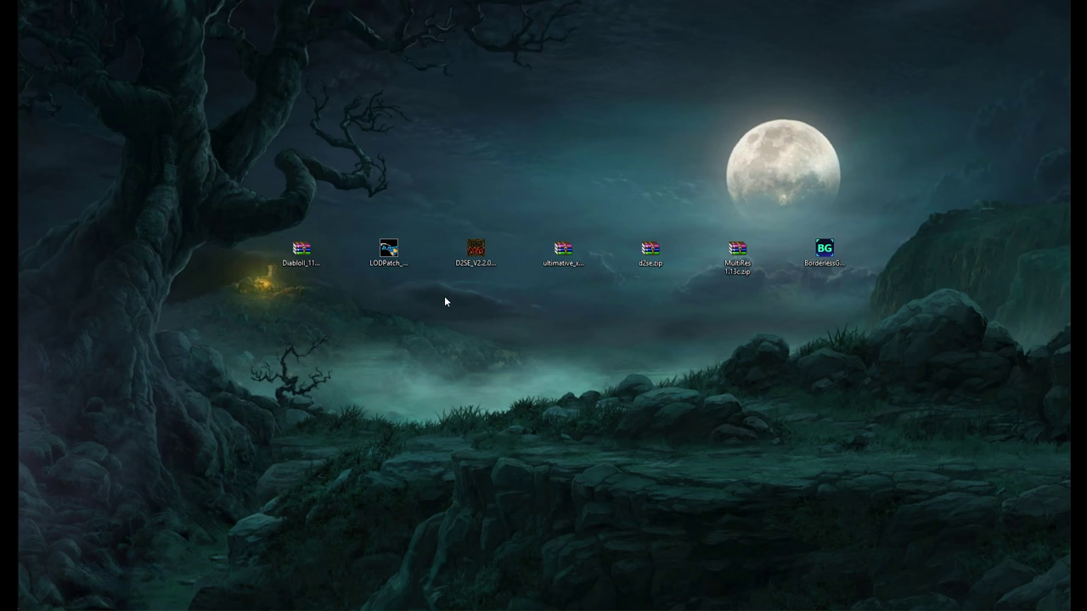
{"action": "left_click_drag", "start_coordinate": [698, 163], "coordinate": [504, 137]}
- Select both the Expansion and Original folders in WinRAR and drag them onto the desktop
{"action": "left_click", "coordinate": [461, 273]}
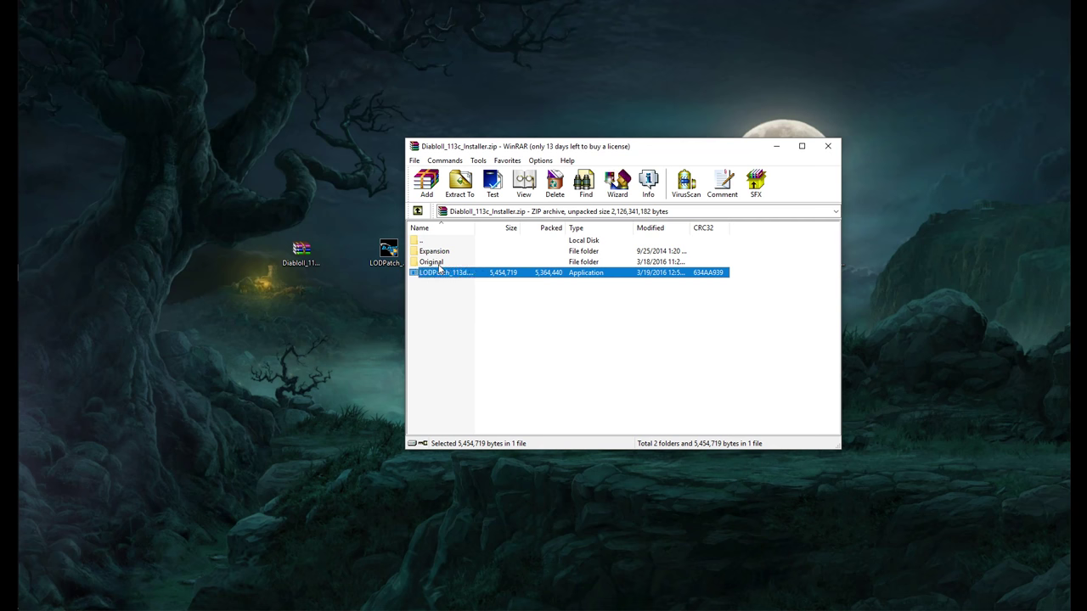
{"action": "left_click", "coordinate": [439, 265]}
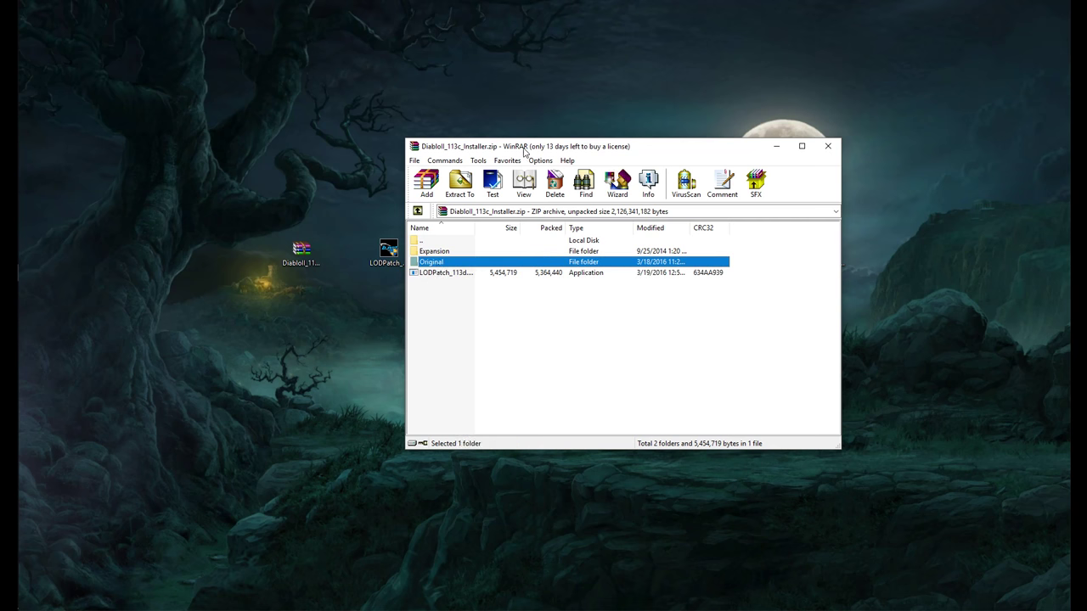
{"action": "left_click", "coordinate": [446, 253], "text": "shift"}
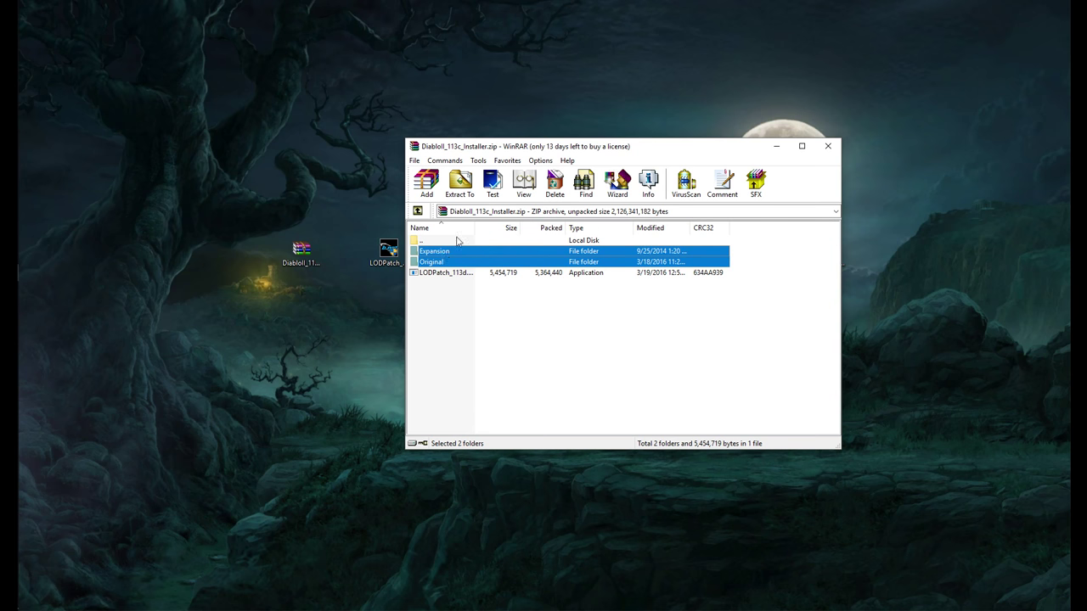
{"action": "left_click", "coordinate": [452, 263]}
{"action": "left_click", "coordinate": [450, 252]}
{"action": "left_click", "coordinate": [449, 241]}
{"action": "left_click", "coordinate": [449, 253]}
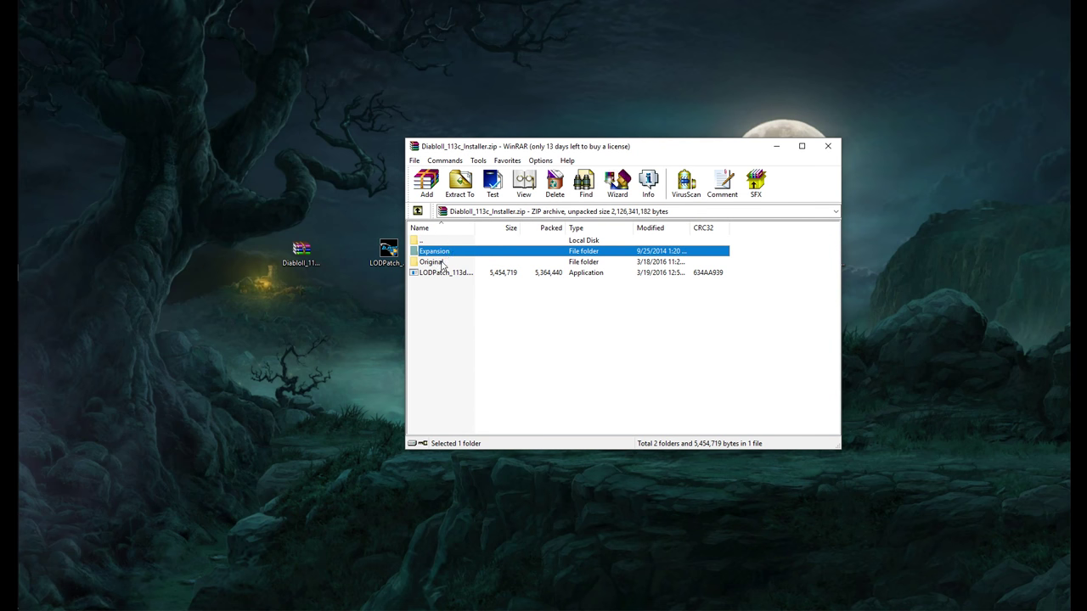
{"action": "left_click", "coordinate": [442, 262], "text": "shift"}
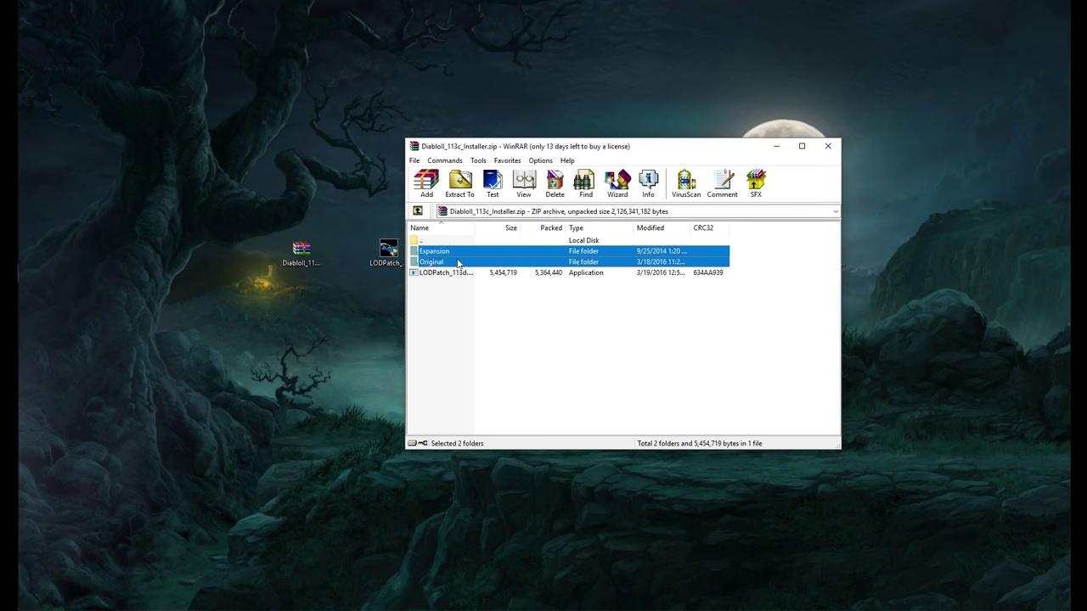
{"action": "left_click_drag", "start_coordinate": [440, 253], "coordinate": [314, 457]}
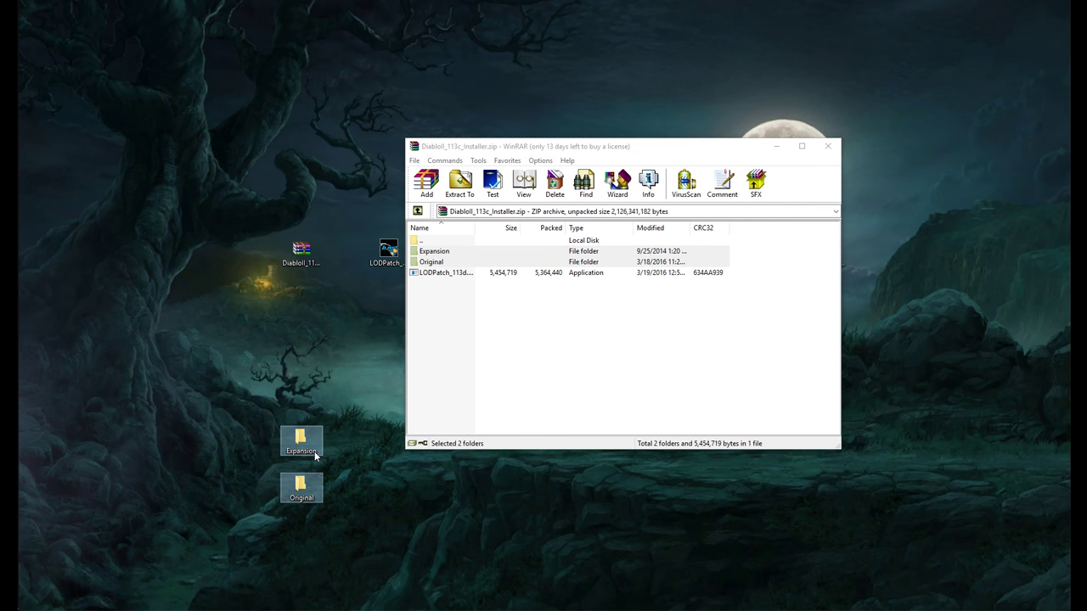
- Close WinRAR and open the extracted Original folder from the desktop
{"action": "left_click", "coordinate": [828, 146]}
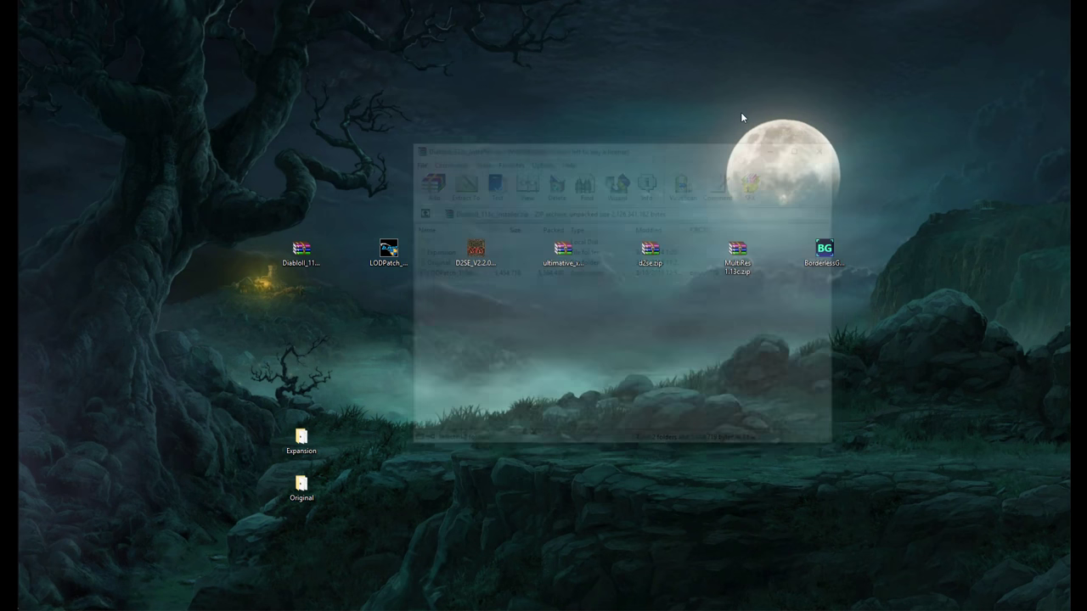
{"action": "left_click", "coordinate": [289, 258]}
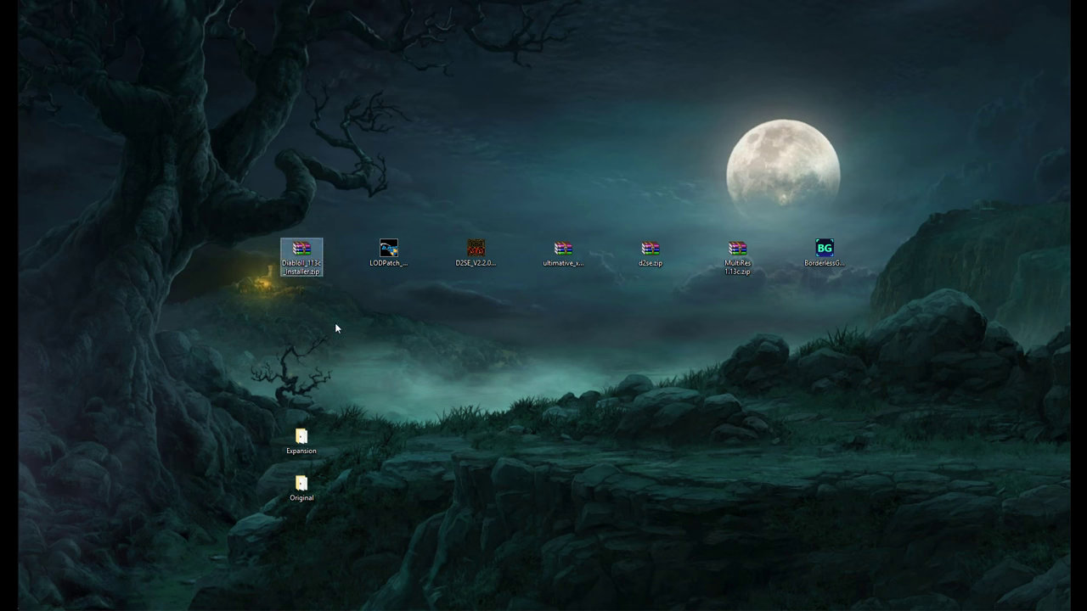
{"action": "double_click", "coordinate": [302, 488]}
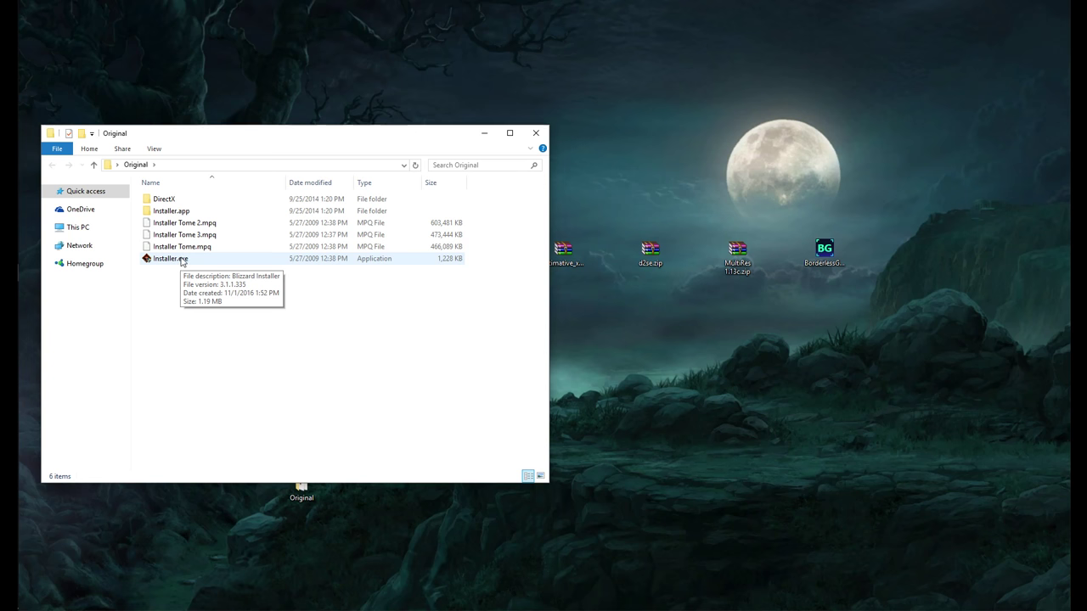
- Lower the speaker volume to 5 using the taskbar volume slider
{"action": "left_click", "coordinate": [64, 601]}
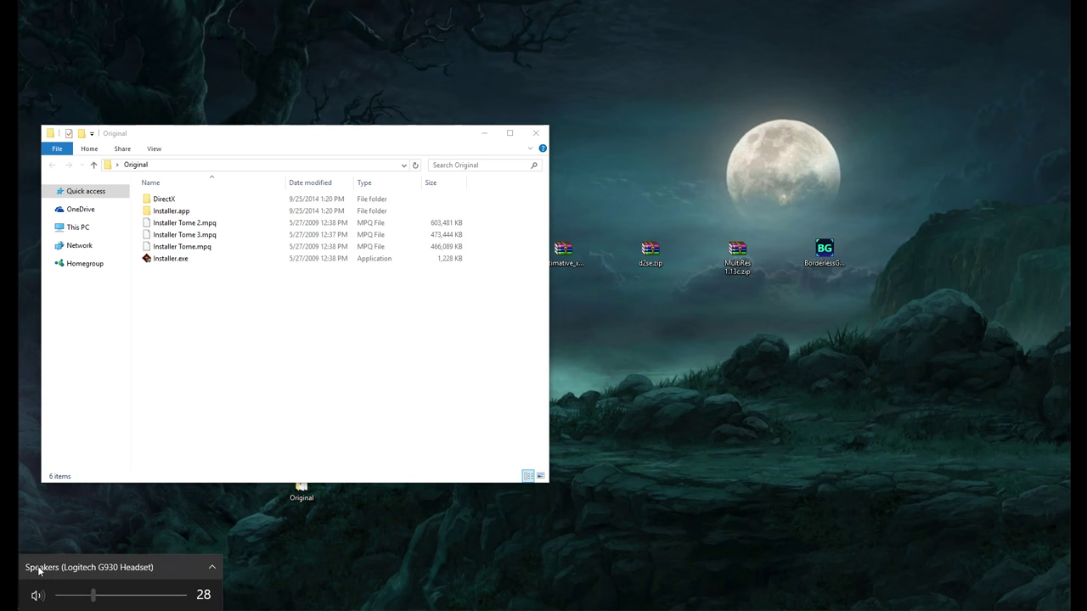
{"action": "left_click", "coordinate": [68, 596]}
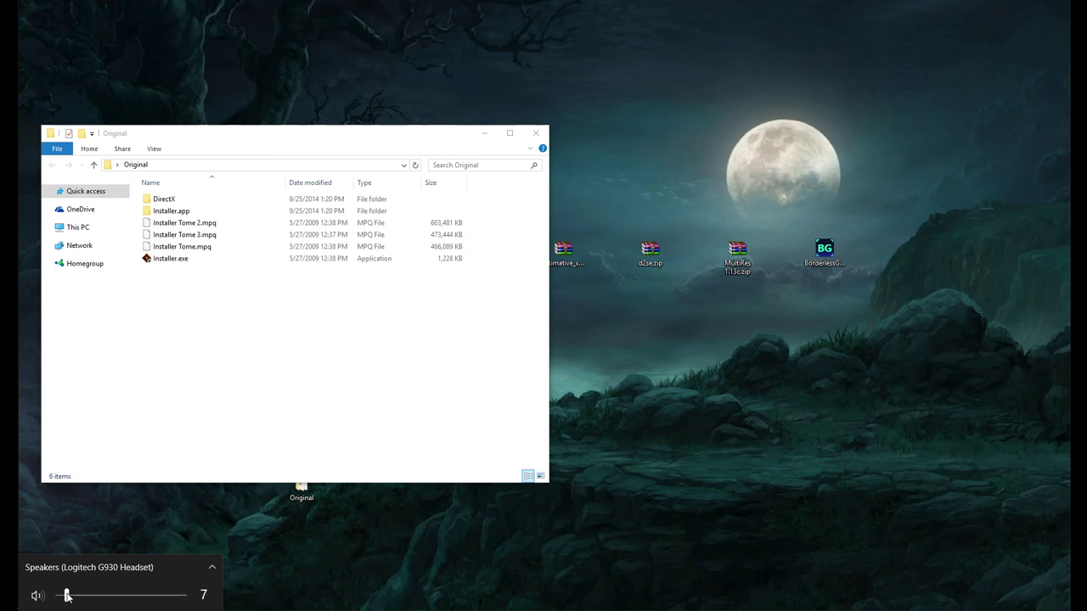
{"action": "left_click_drag", "start_coordinate": [66, 596], "coordinate": [64, 596]}
{"action": "left_click", "coordinate": [227, 348]}
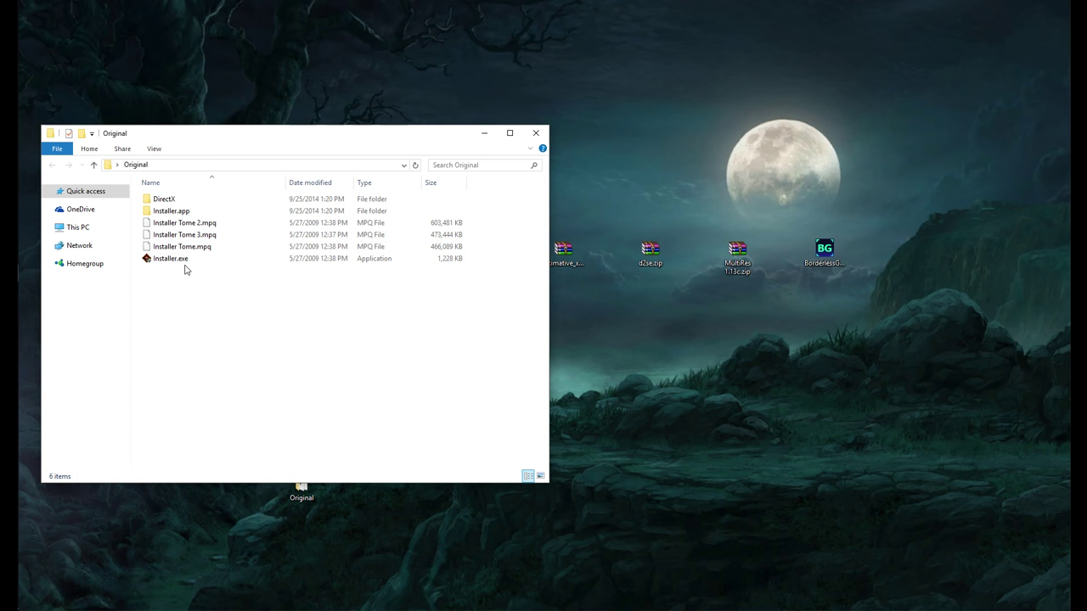
{"action": "left_click", "coordinate": [973, 97]}
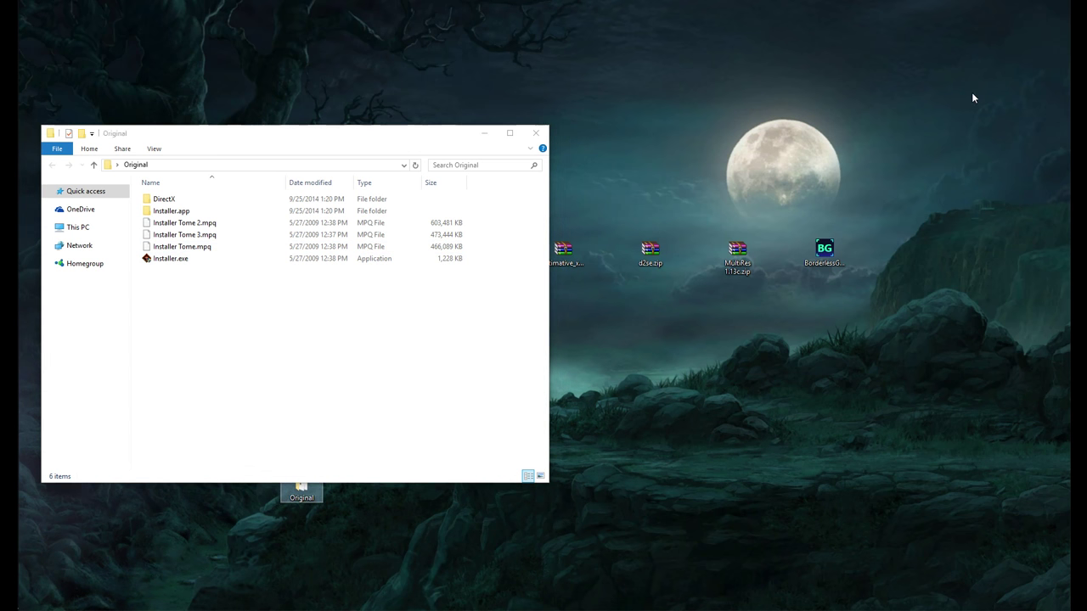